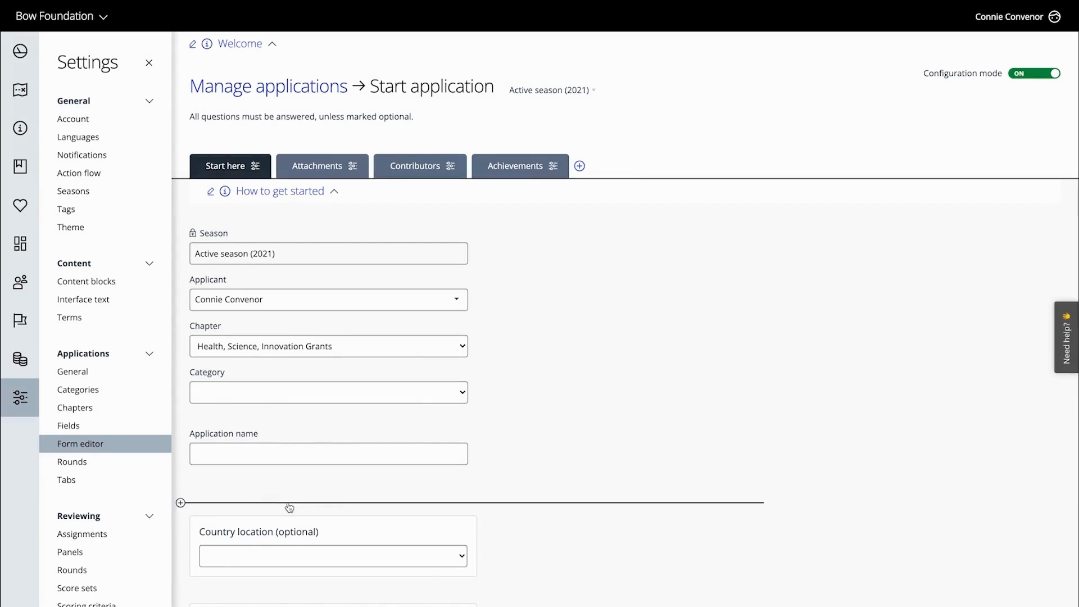
Add a new field directly below Application name and set its field type to Phone number
click(263, 503)
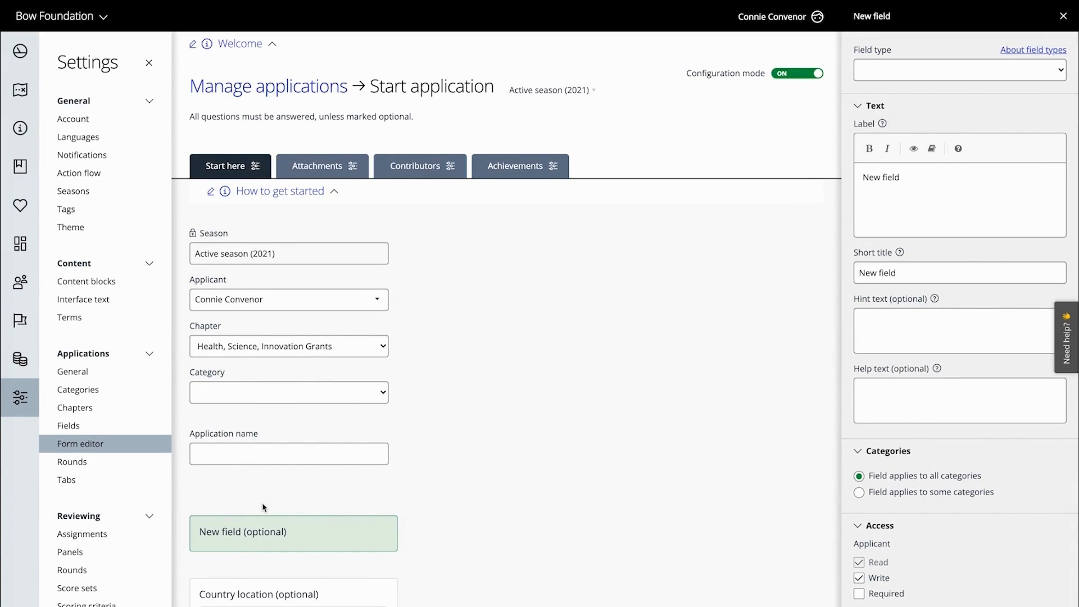
click(1051, 76)
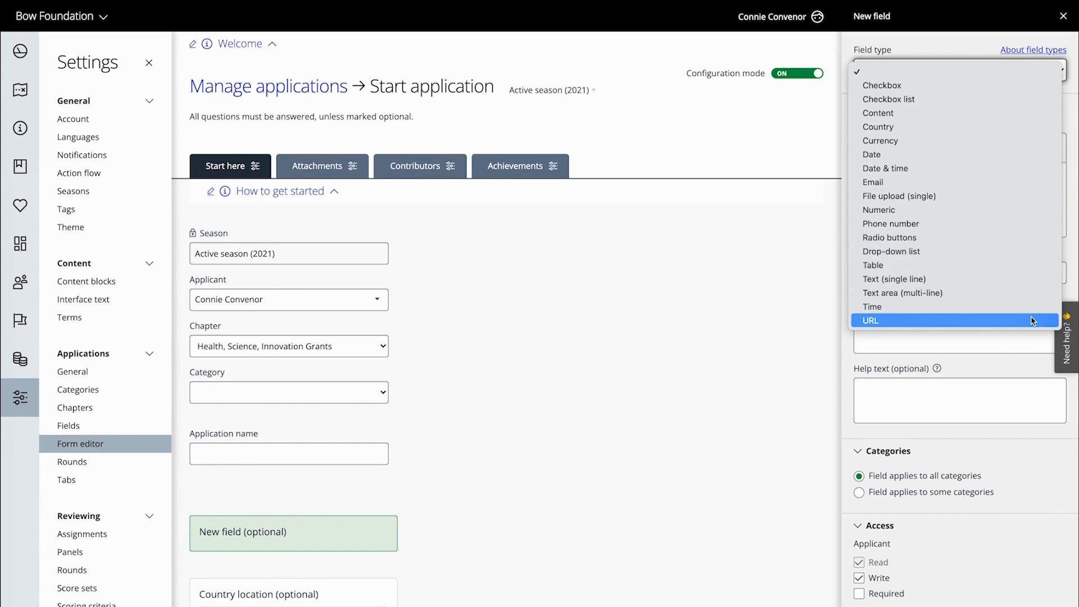
click(1033, 225)
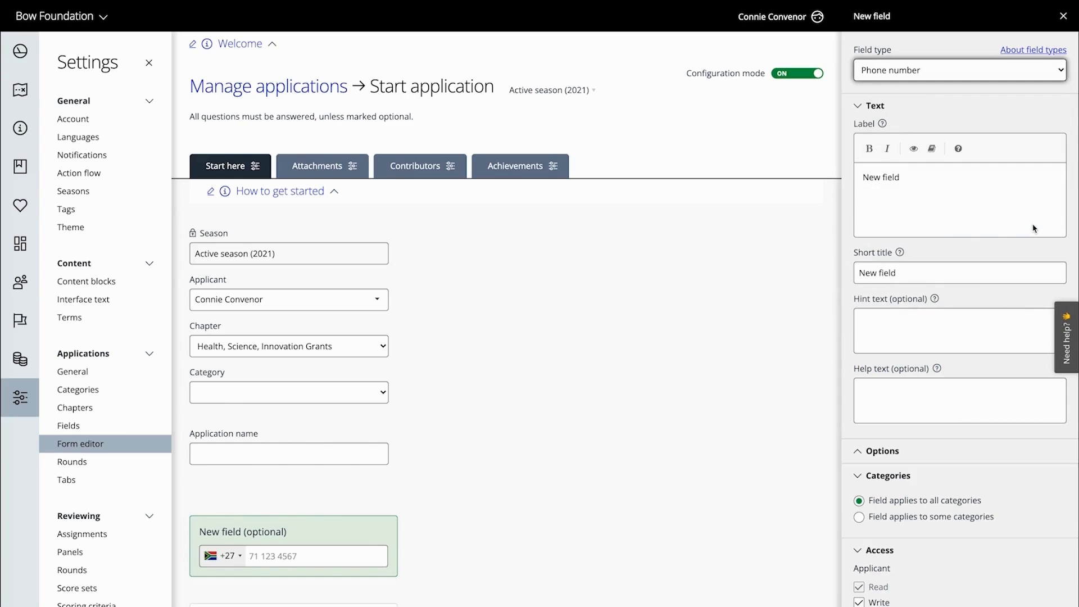
Set the new field's label to "Please add your phone number" and its short title to "Phone number"
scroll(748, 391, down, 3)
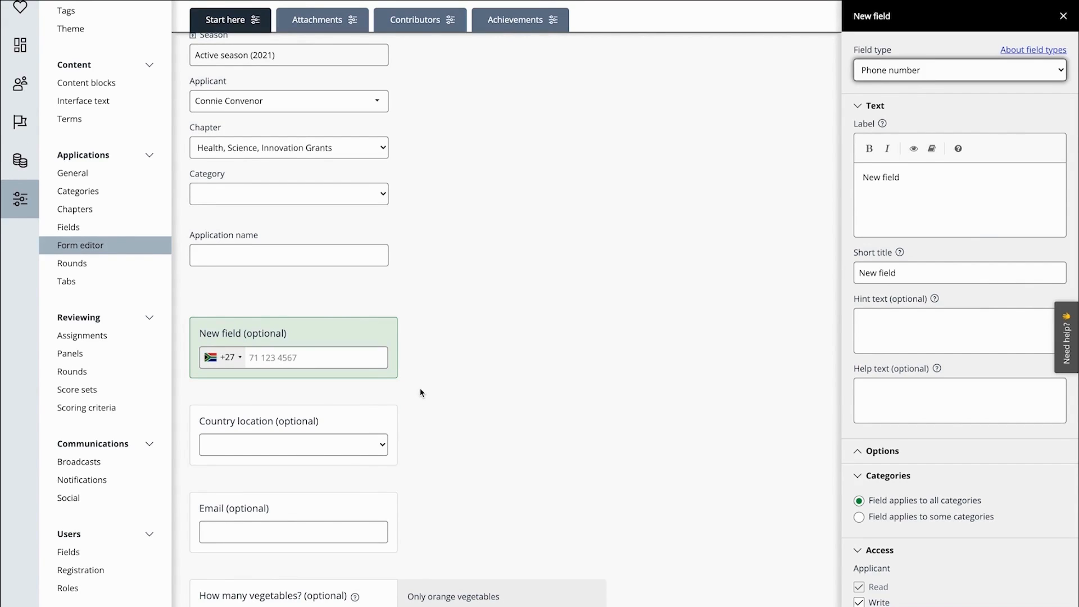
triple_click(917, 175)
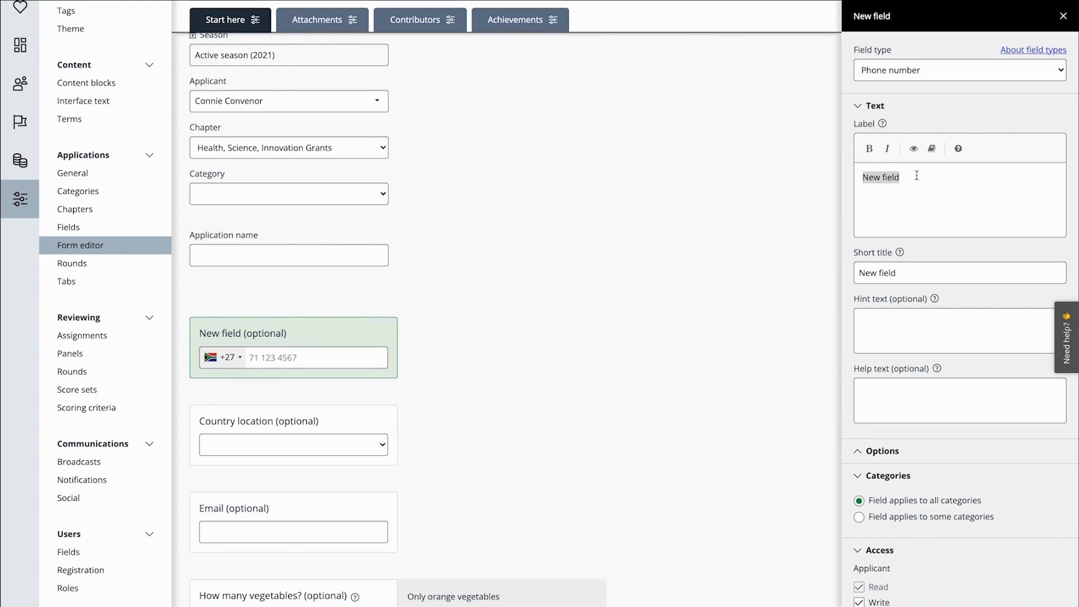
text(Please add your phone number)
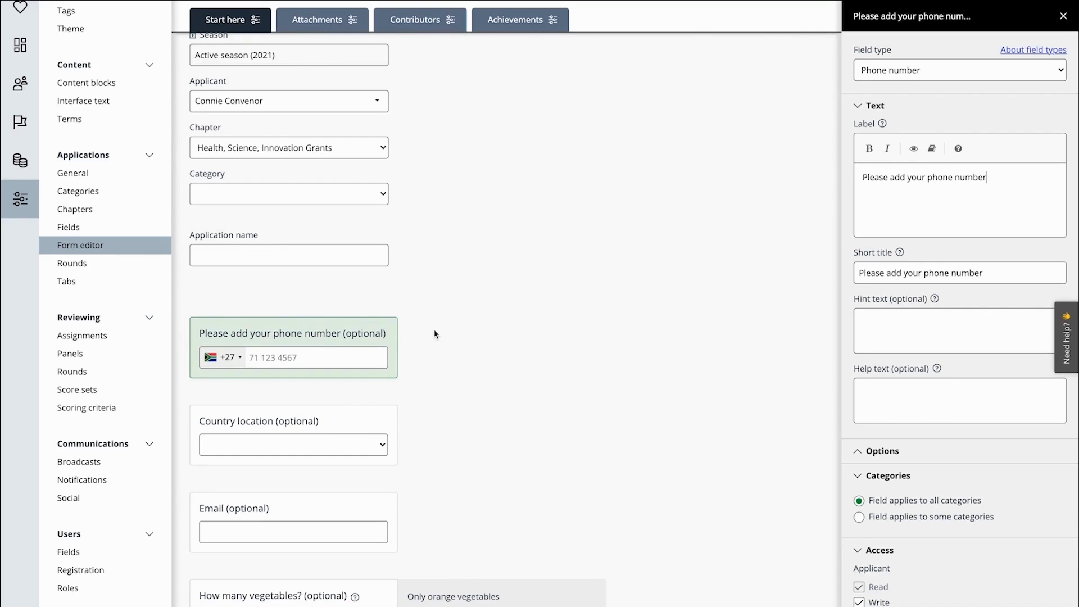
click(1012, 274)
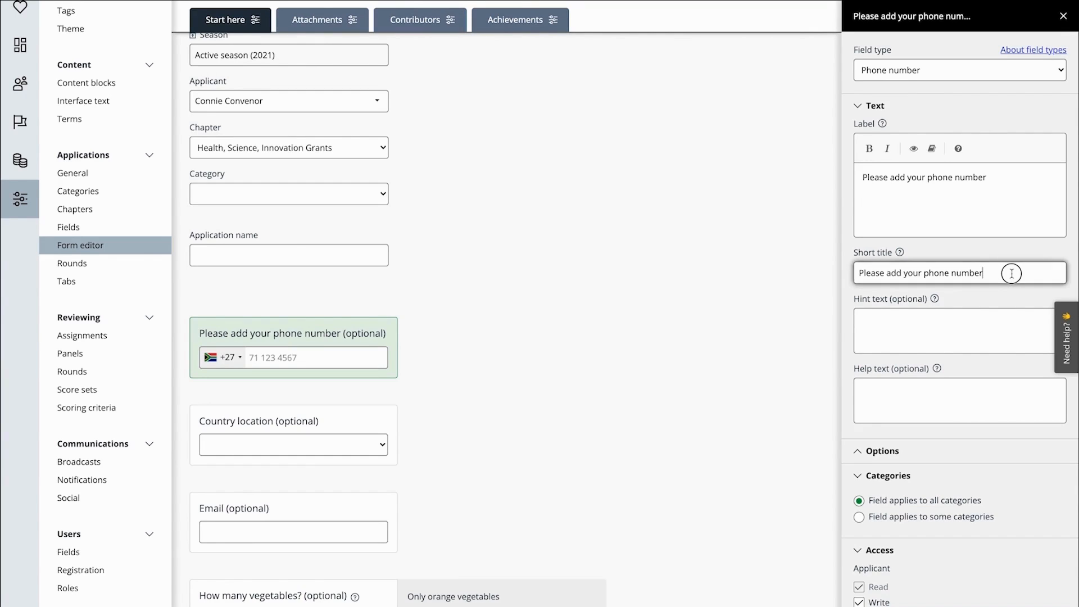
drag(859, 274, 922, 273)
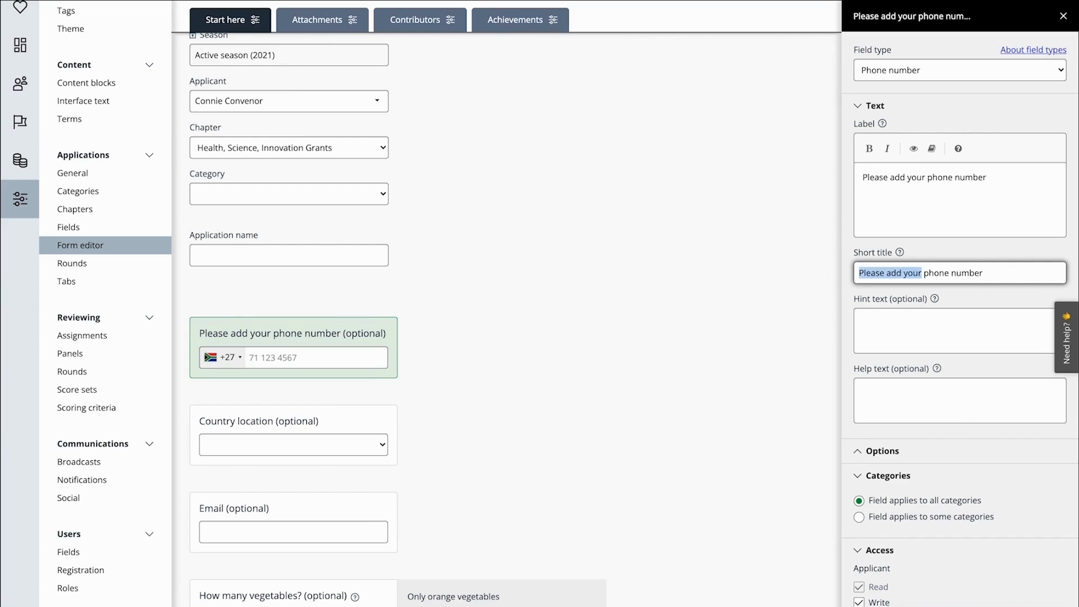
key(BackSpace)
key(Delete)
text(P)
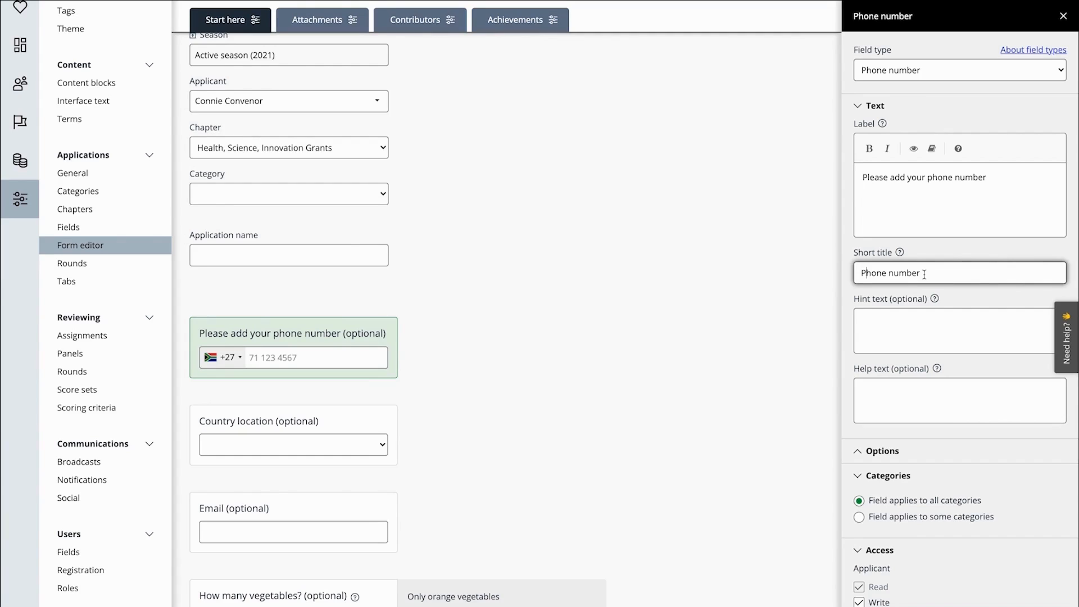
Enter the hint text "Please include a number where you can be reached between 9am and 5pm." and the help text "Only numbers allowed"
click(946, 322)
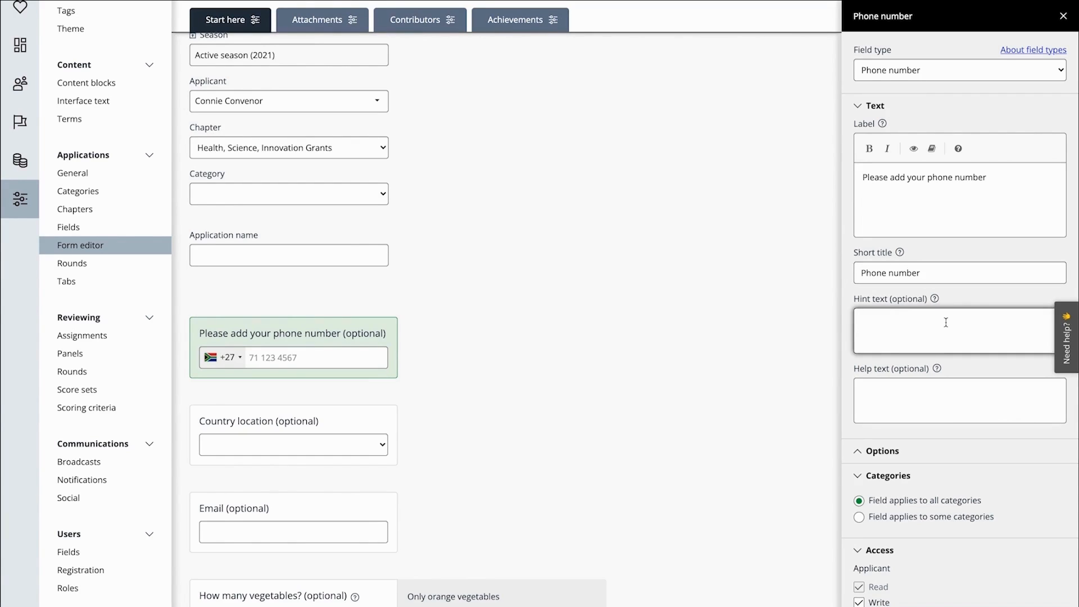
click(950, 393)
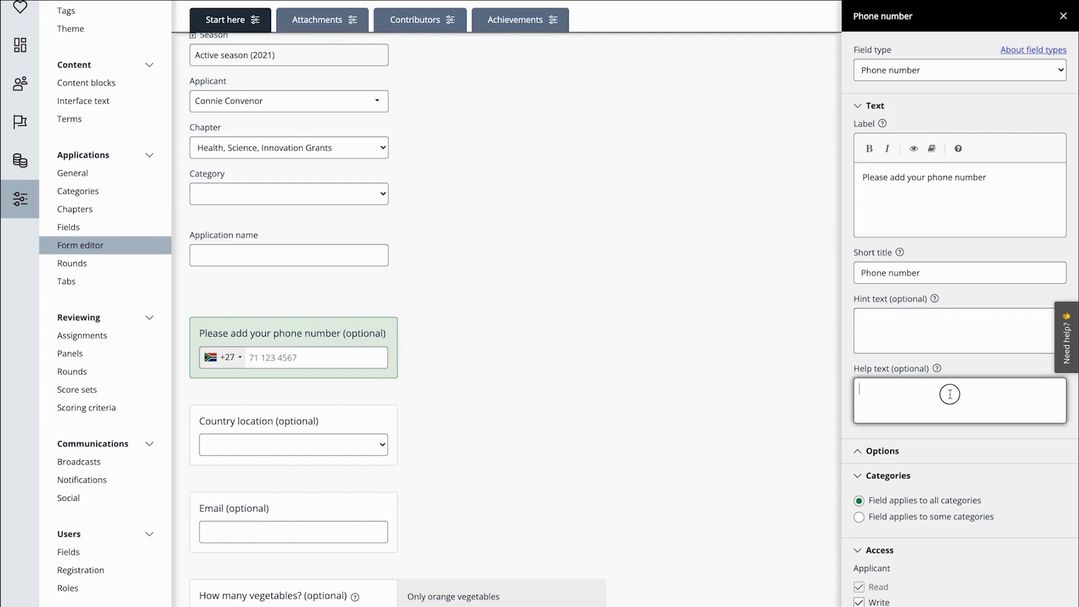
click(962, 332)
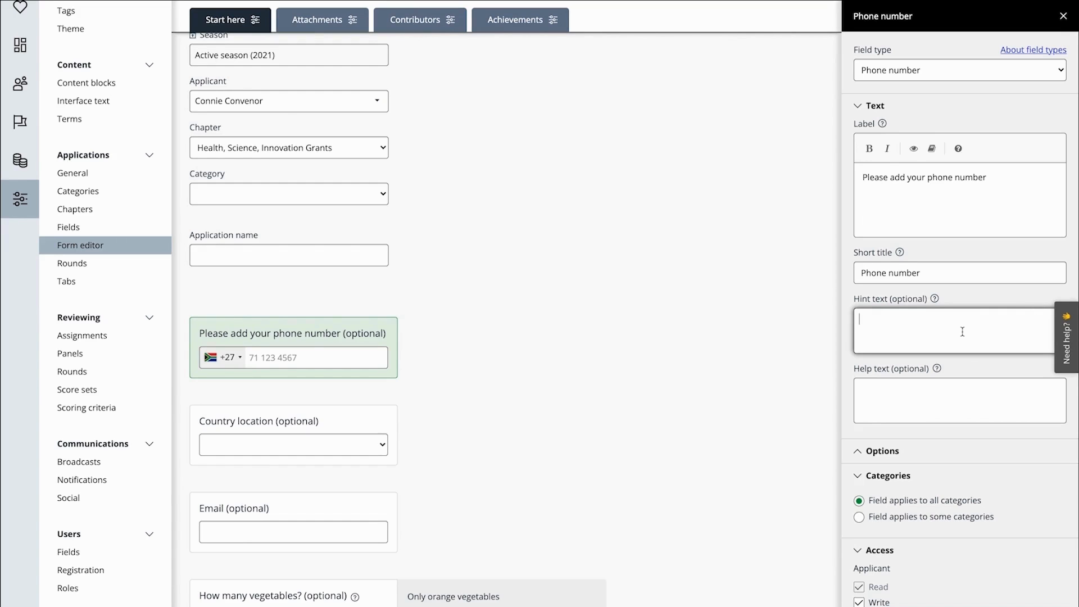
text(Please include a number where you can be reached between 9am and 5pm.)
scroll(962, 331, down, 3)
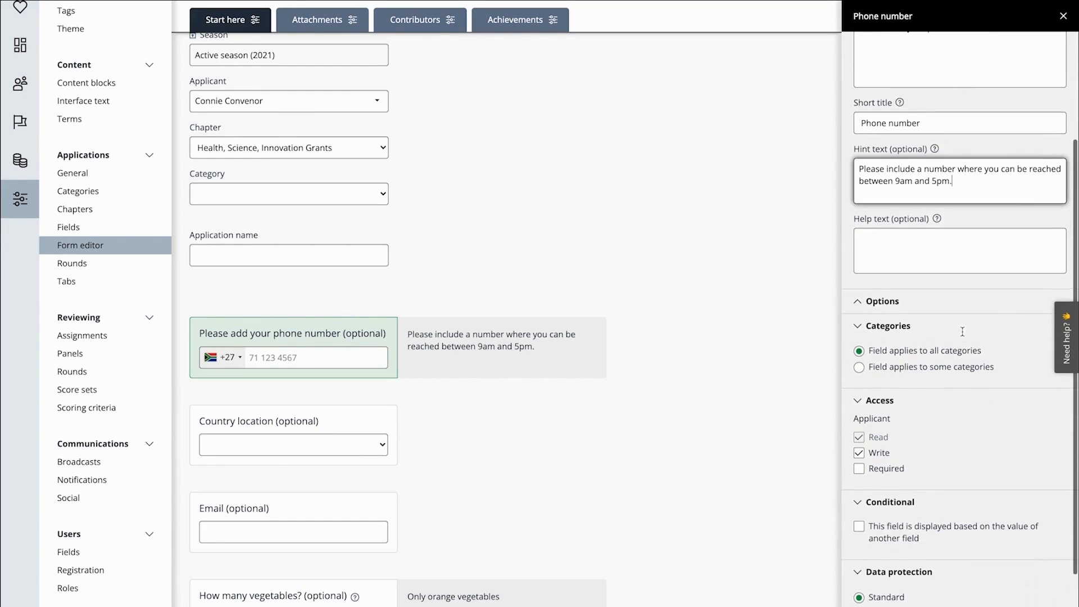
scroll(962, 331, down, 1)
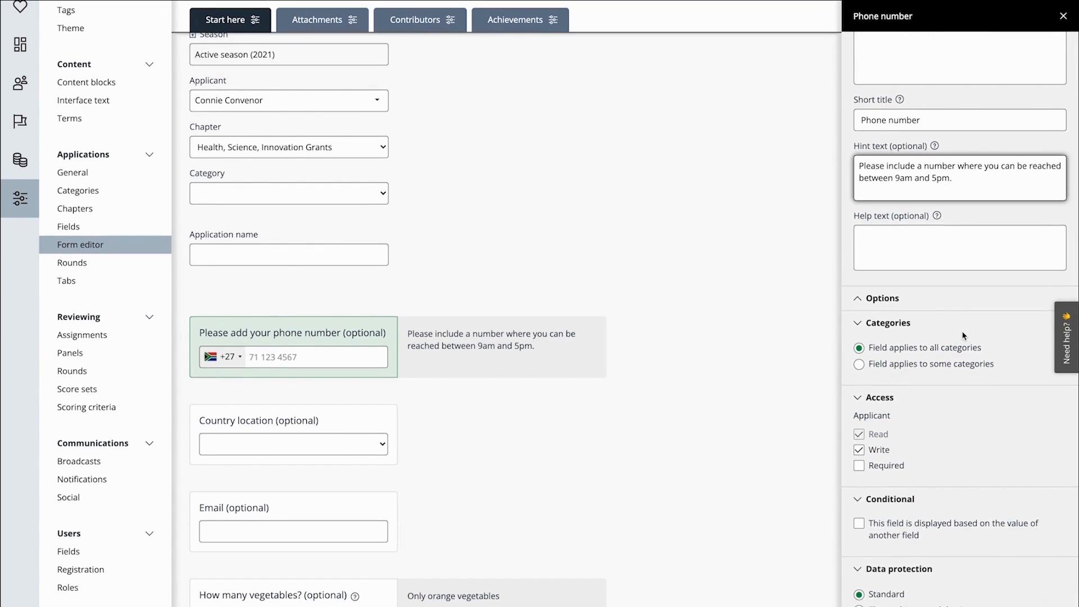
click(978, 256)
text(Only numbers allowed)
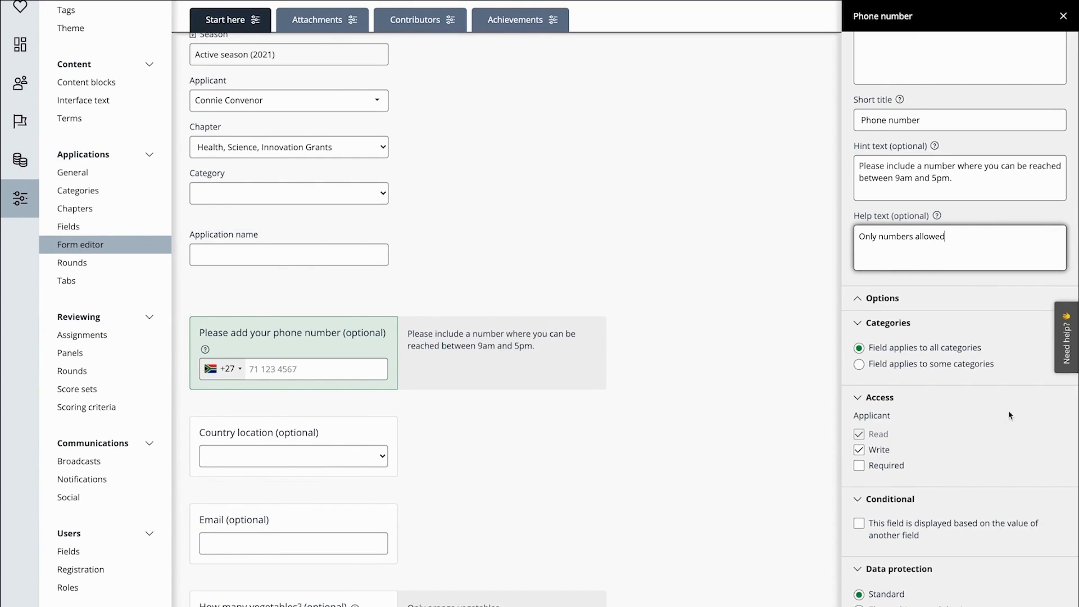
Make the phone number field required for applicants, set its data protection to Elevated (personal data), and save it
scroll(987, 432, down, 2)
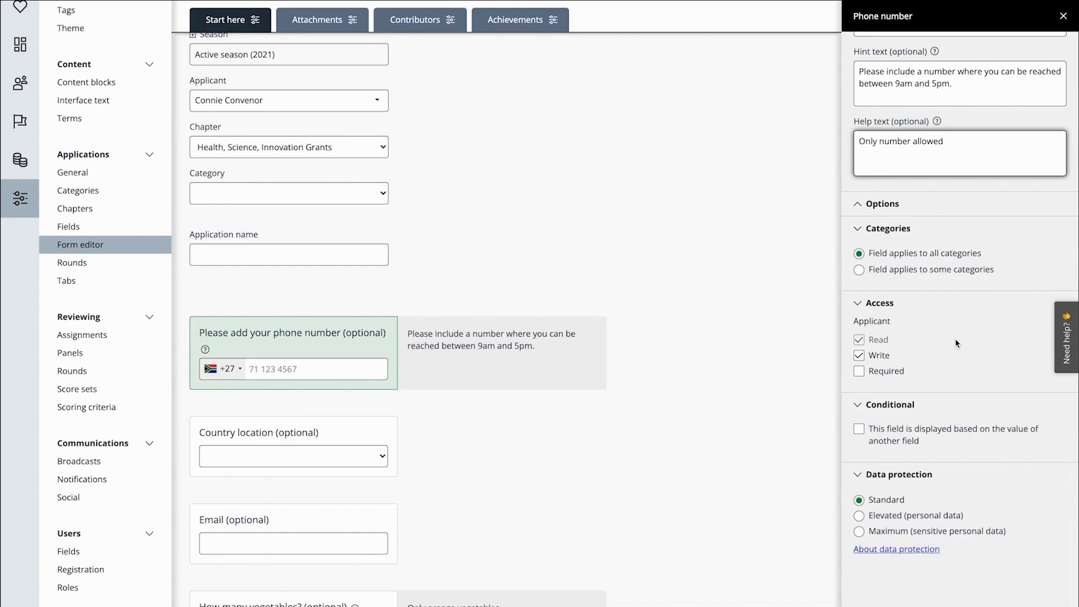
click(894, 372)
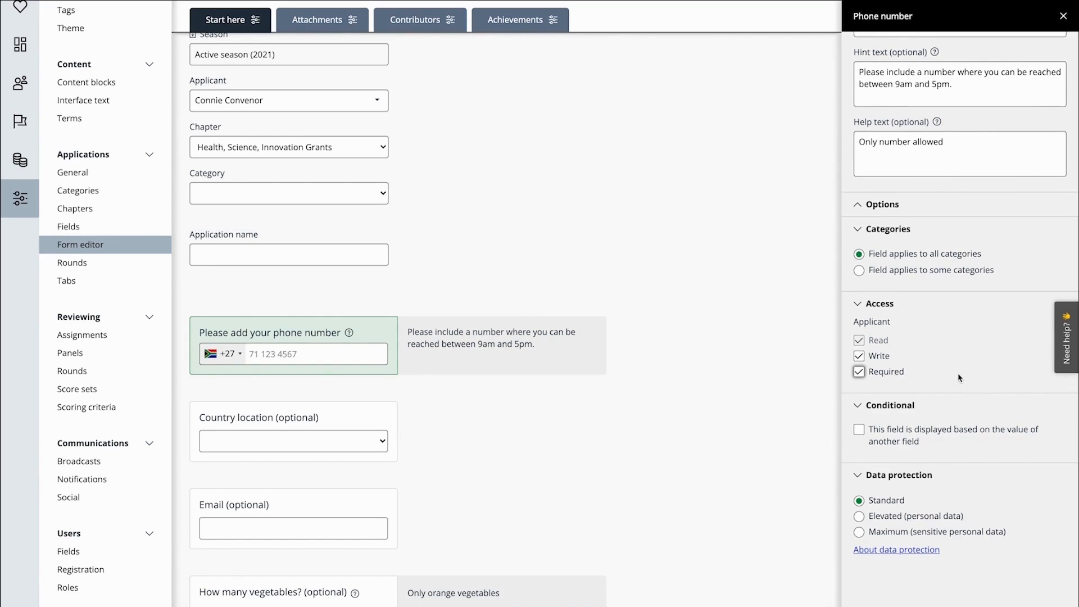
scroll(958, 380, down, 1)
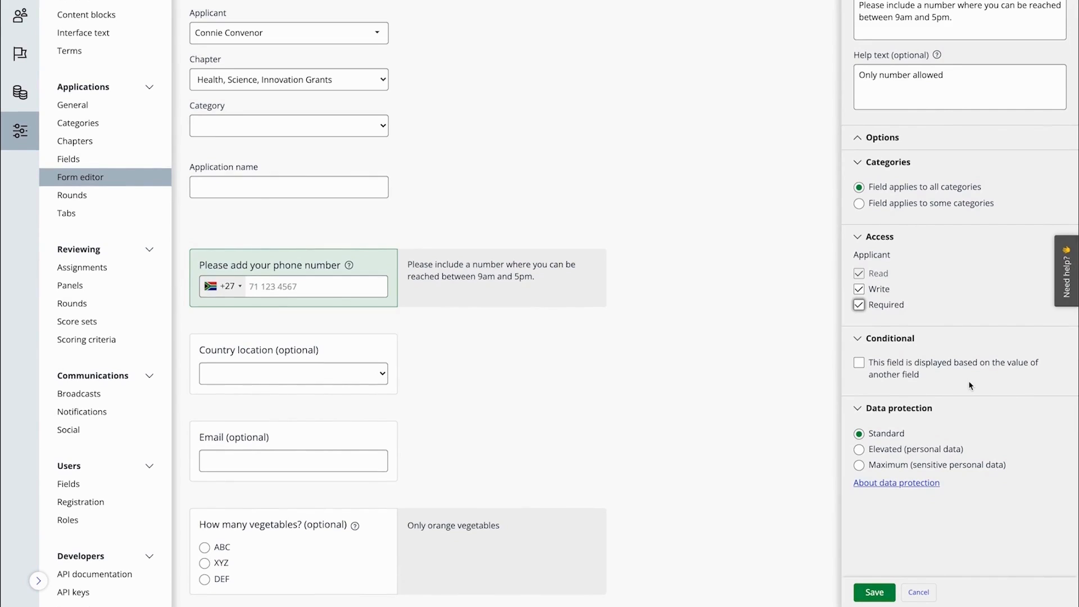
click(946, 453)
click(884, 594)
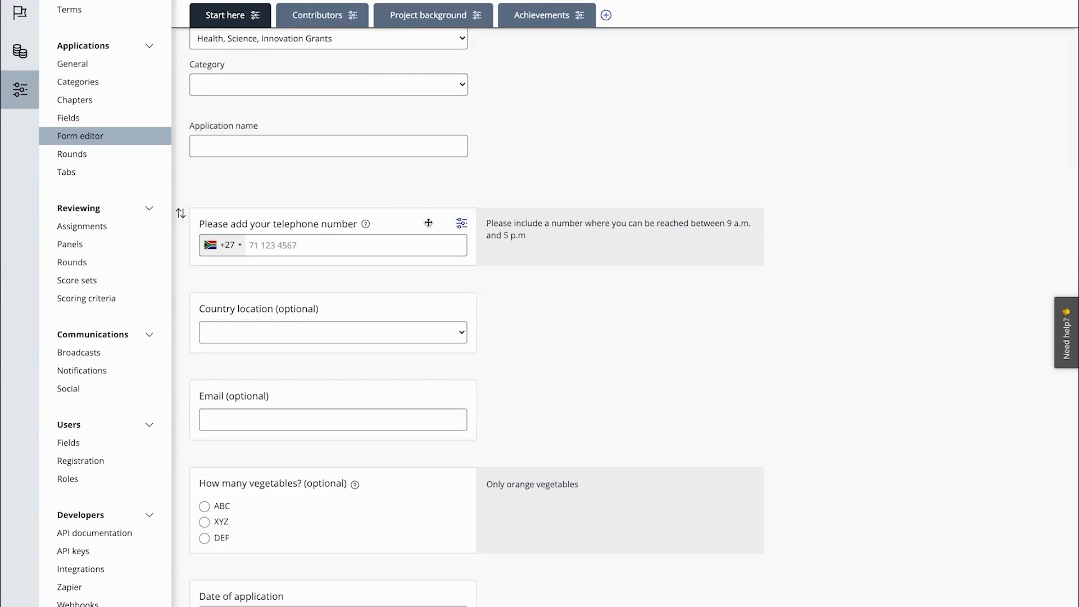
Try to move the telephone number field below the Country location field
drag(428, 222, 426, 357)
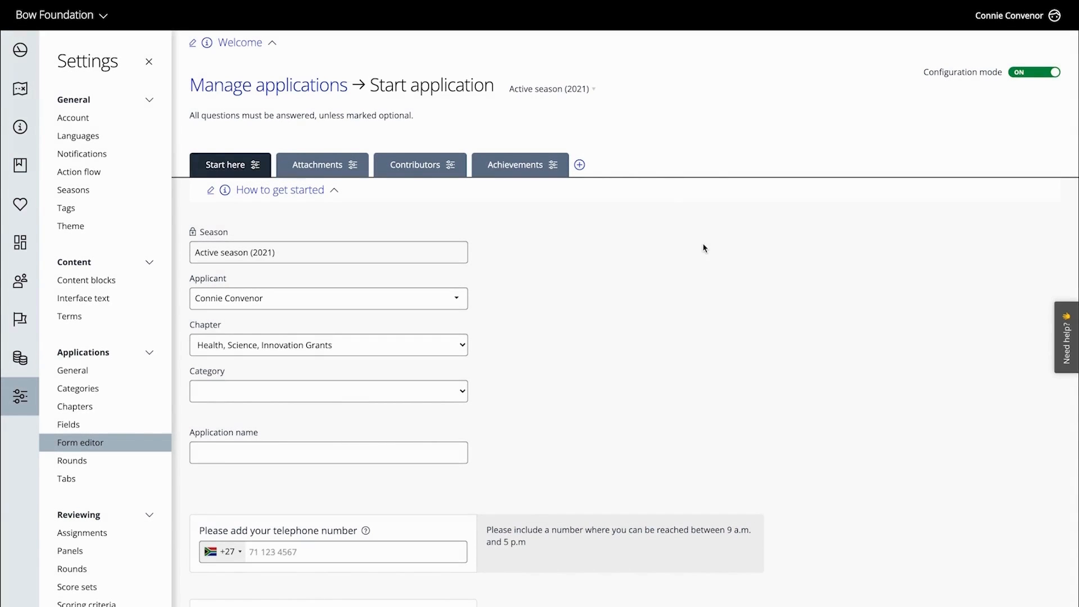
Add a new tab of type Fields named "Project background" without a content block, and save it
click(580, 165)
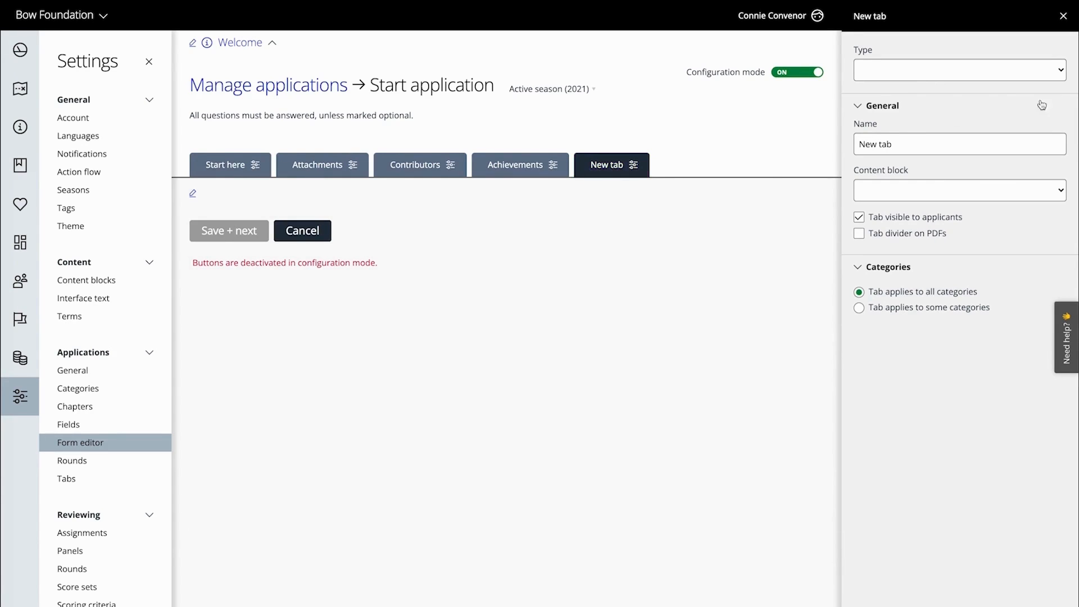
click(1063, 72)
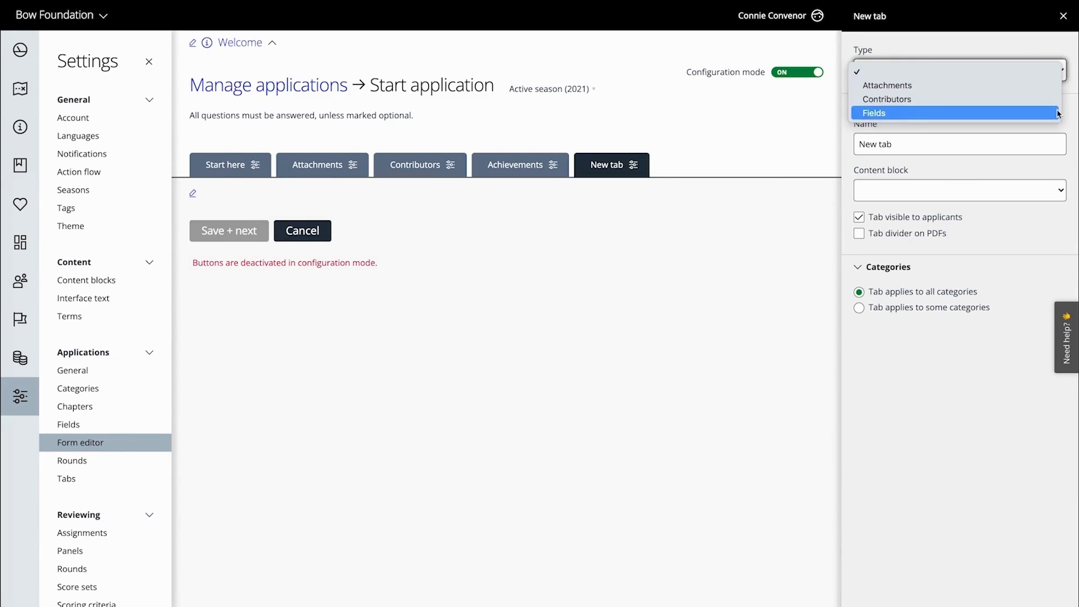
click(1057, 113)
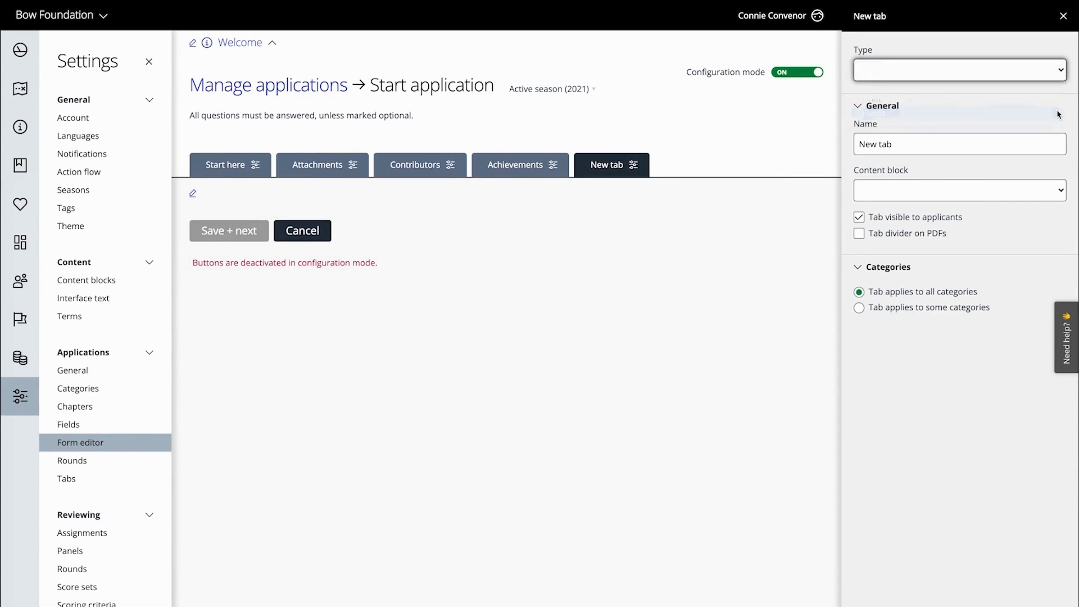
click(1031, 144)
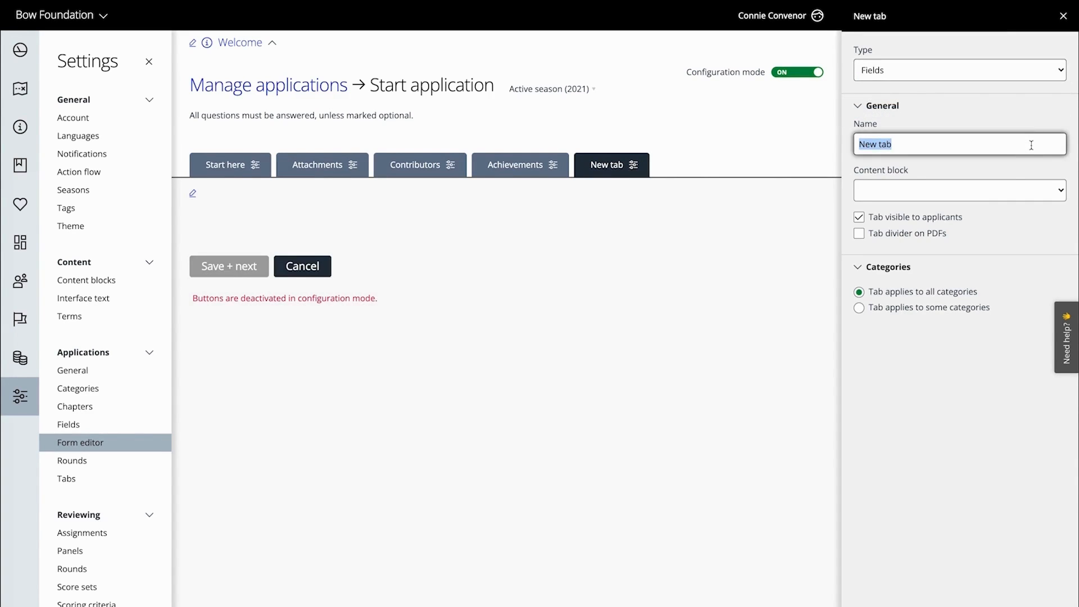
text(Project background)
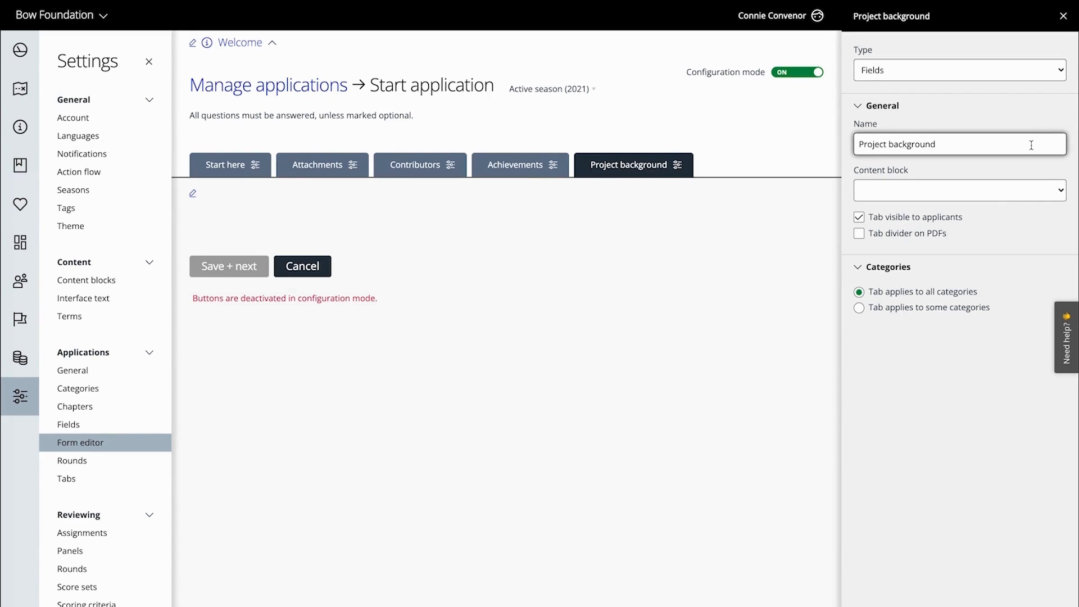
click(1064, 192)
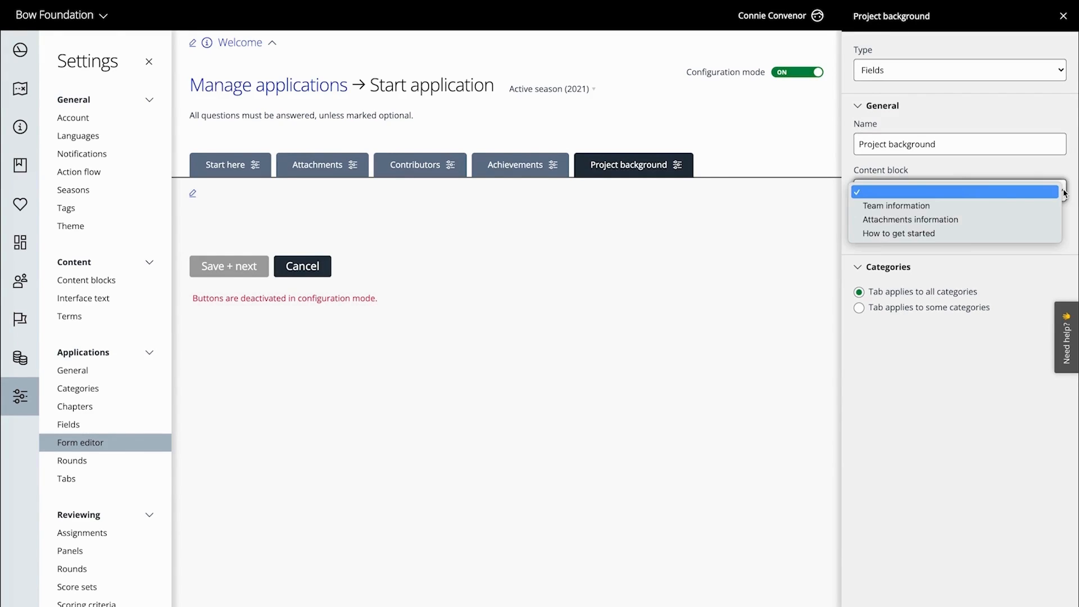
click(1064, 192)
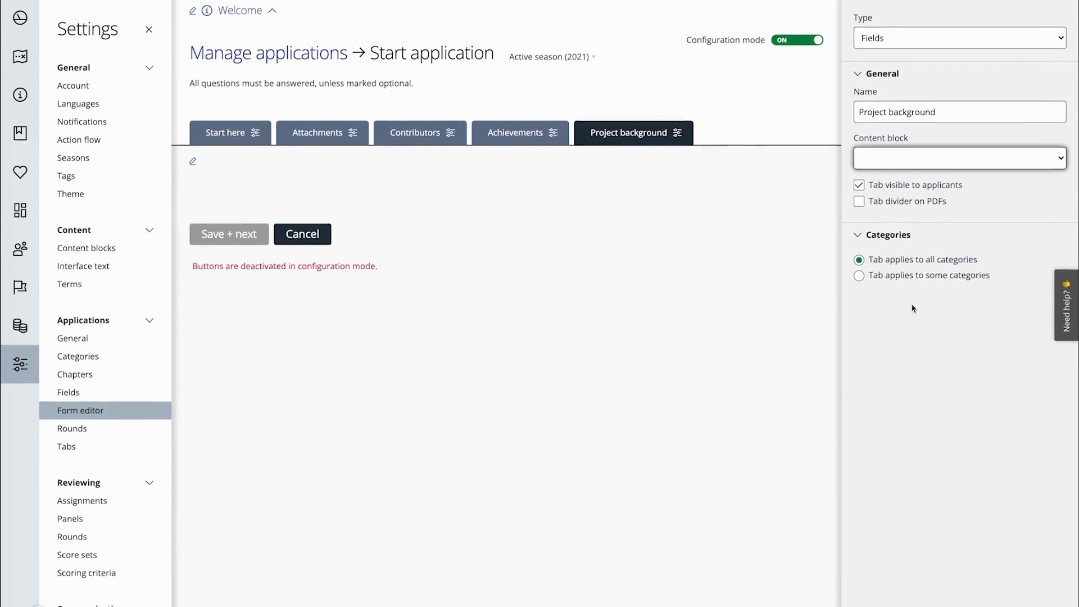
click(875, 591)
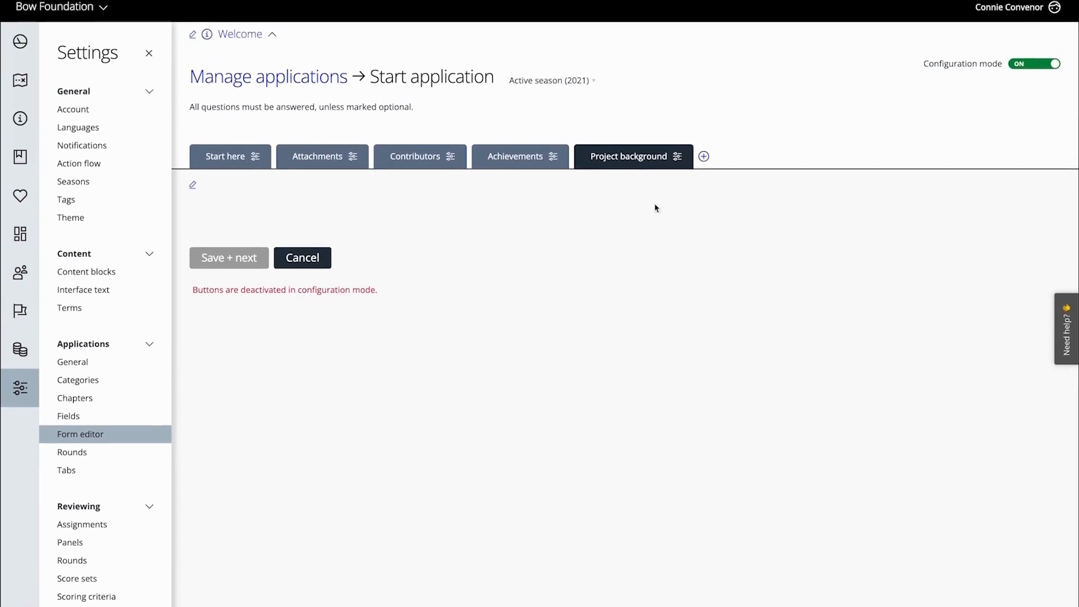
Move the Project background tab between Contributors and Achievements
drag(634, 126, 504, 120)
drag(504, 157, 506, 157)
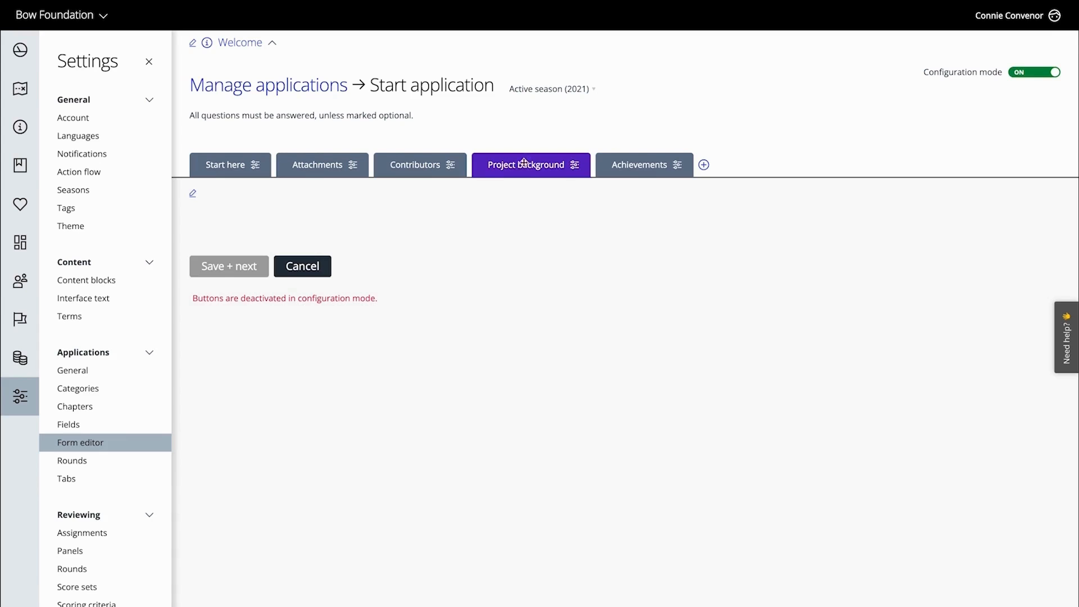
Open the Attachments tab's Attachments information content block for editing and save it
click(318, 167)
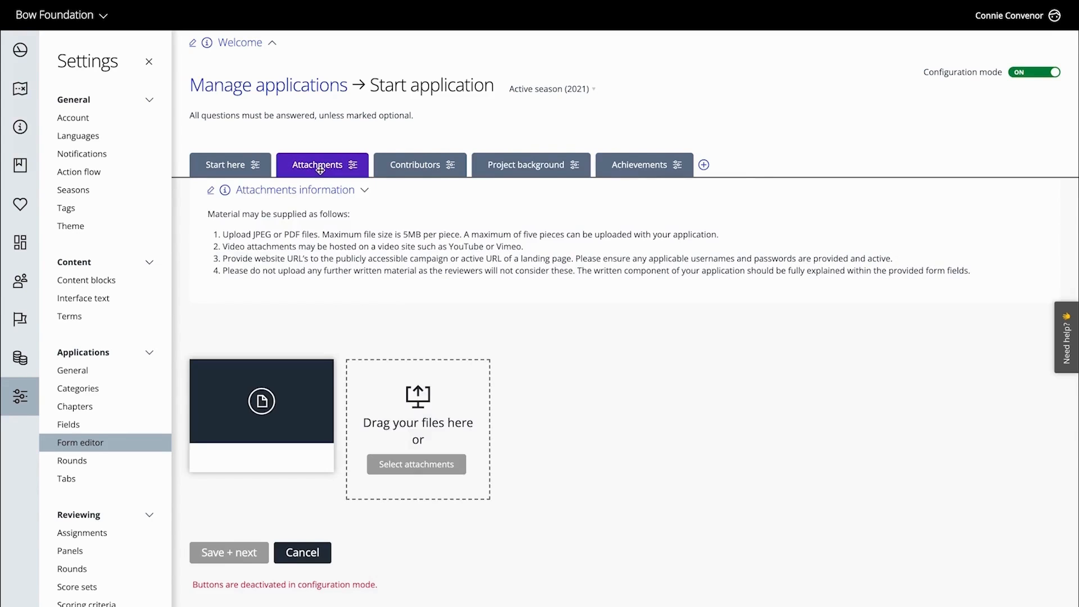
click(210, 194)
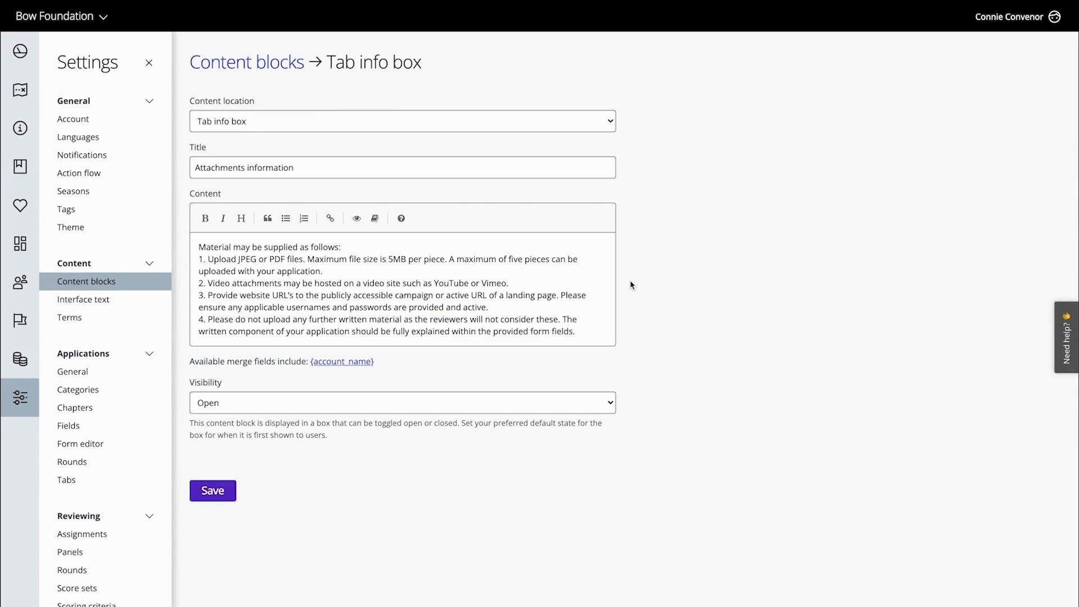
click(212, 491)
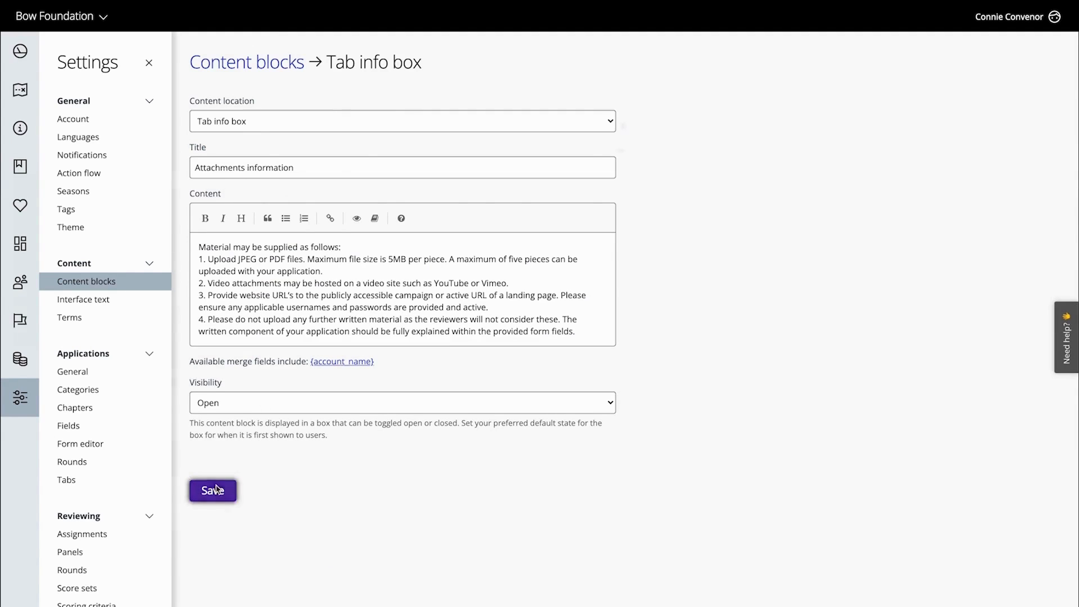
Delete the Attachments tab from the application form through its configuration
click(354, 169)
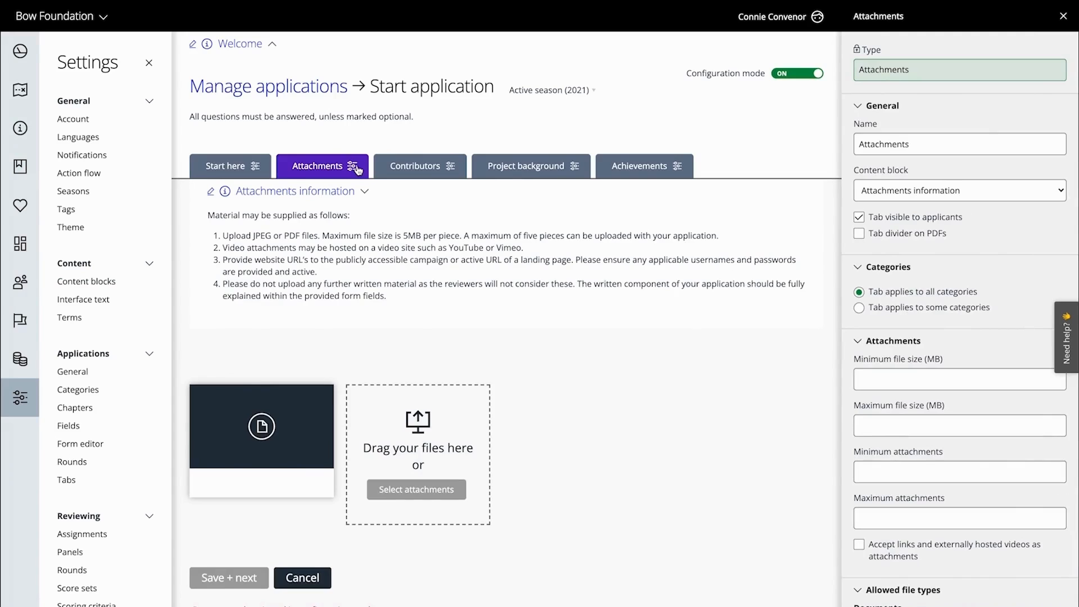
scroll(899, 475, down, 1)
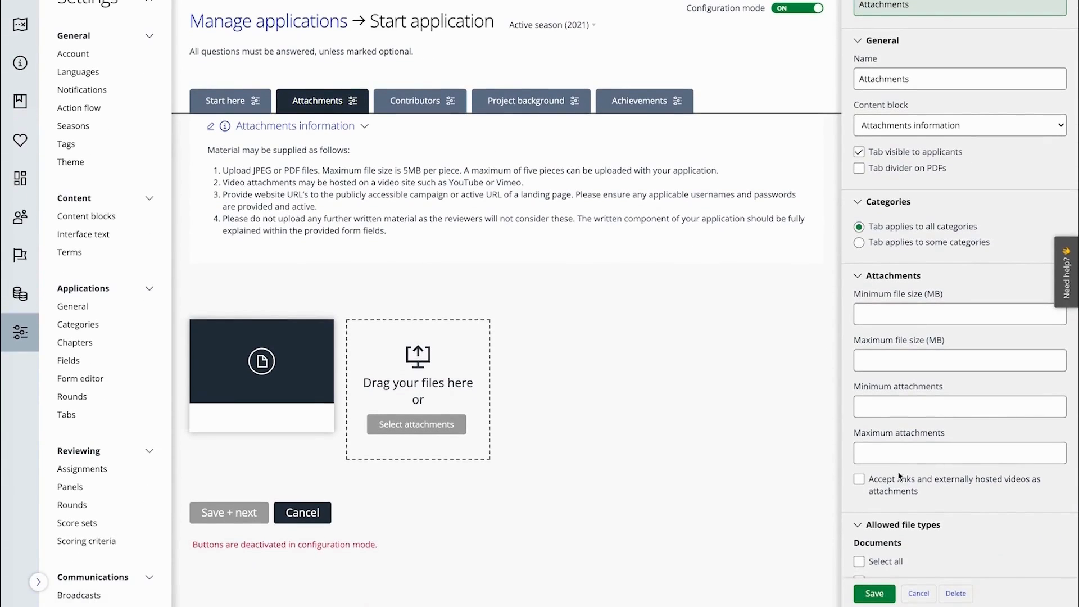
click(965, 596)
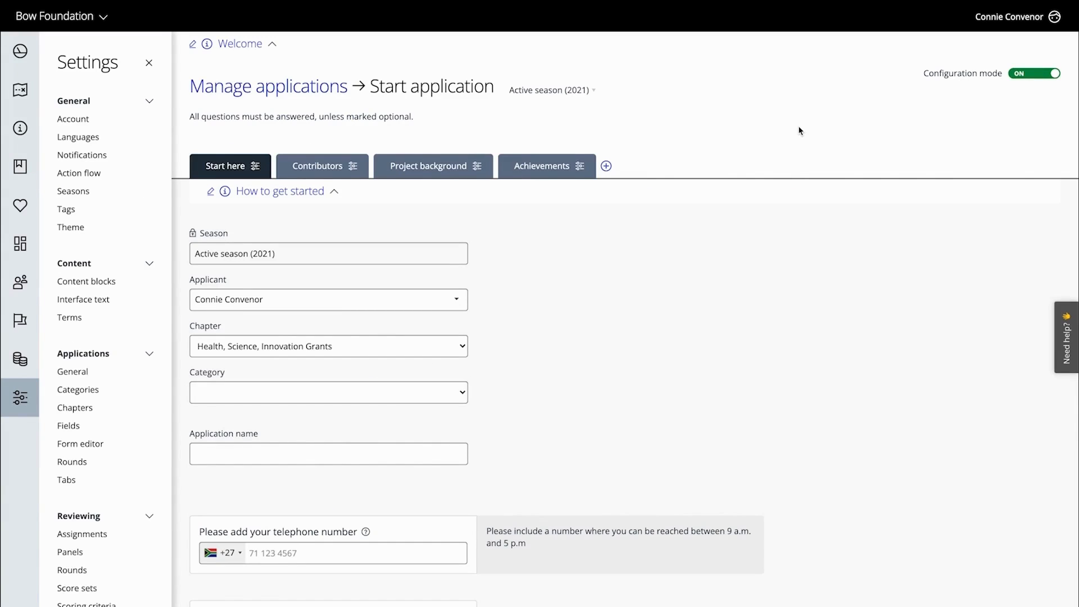